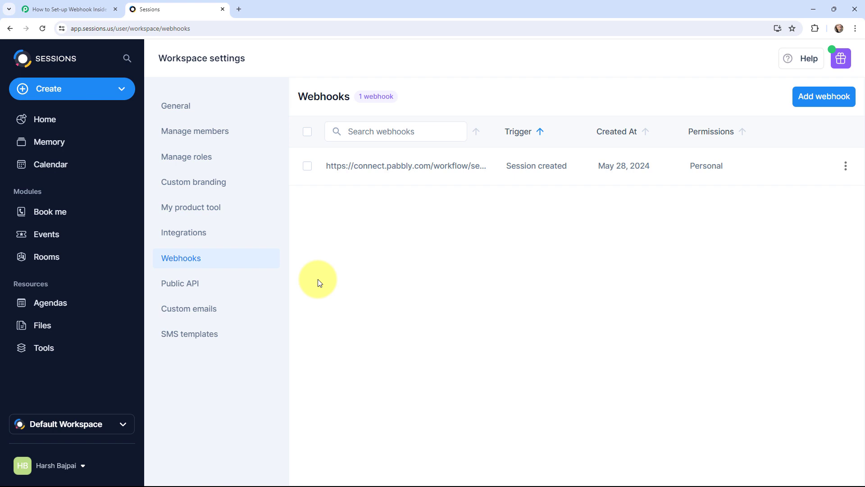
Step: Switch to Pabbly Connect and set the workflow's trigger to the Sessions app with the Session Created event
click(72, 9)
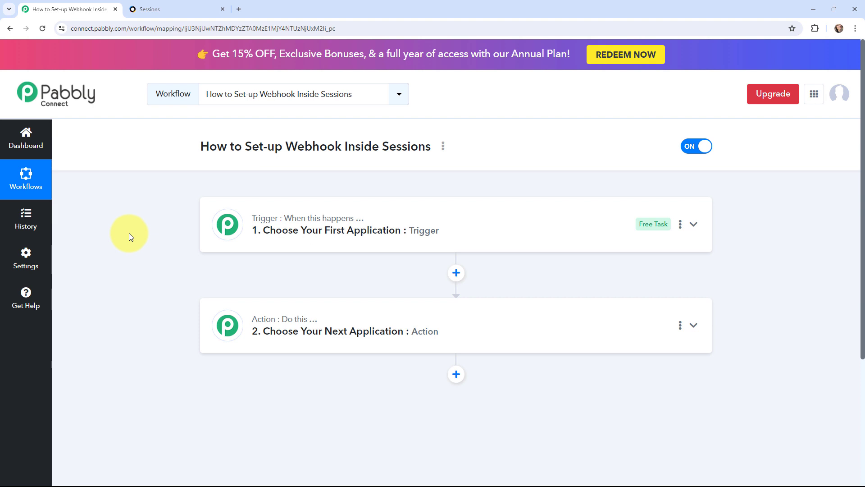
click(226, 227)
click(258, 291)
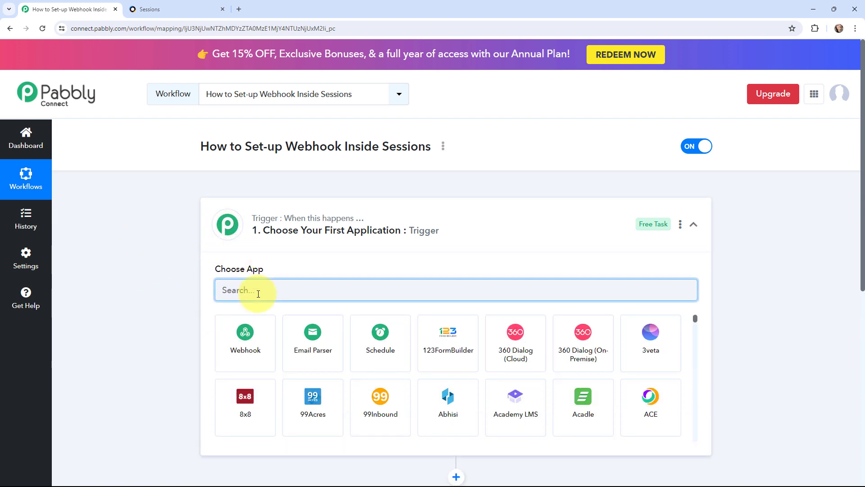
text(sessions)
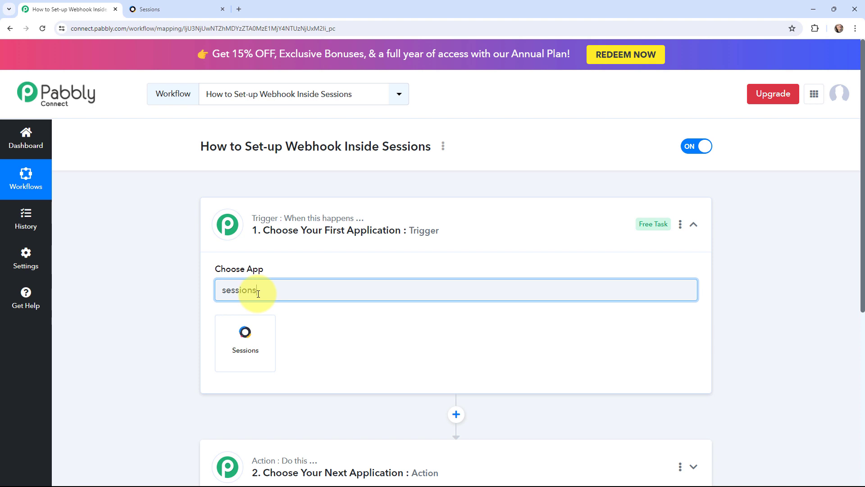
click(243, 331)
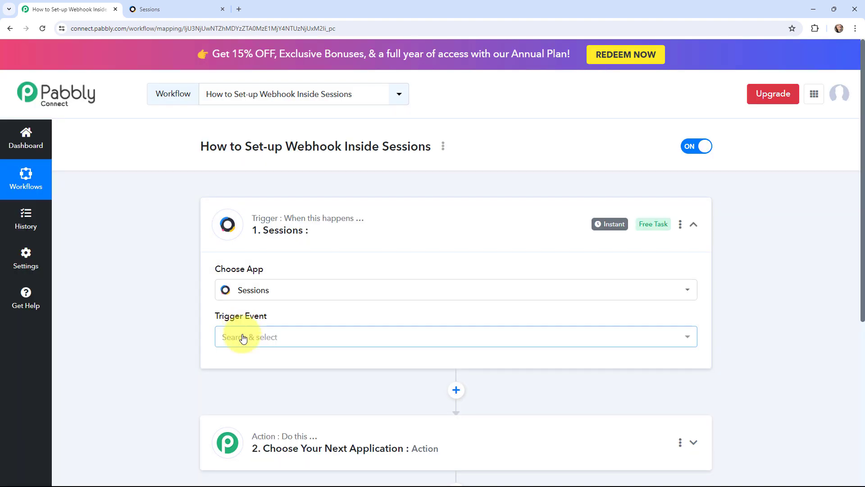
click(243, 338)
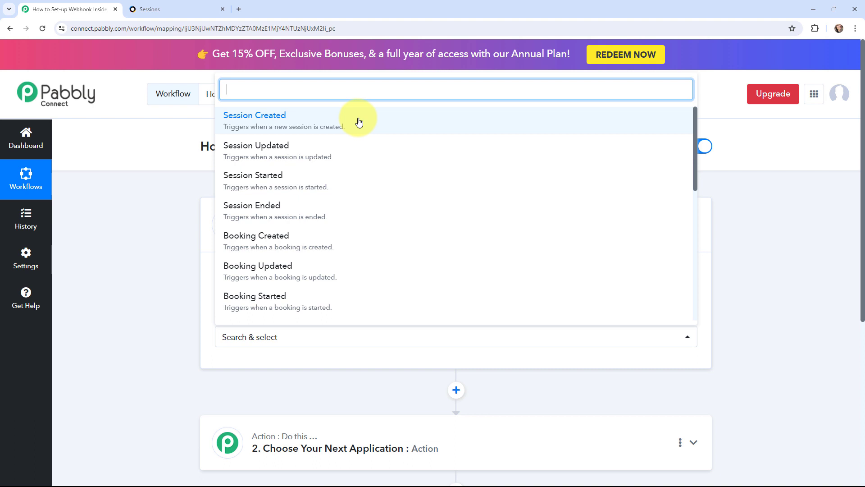
click(315, 122)
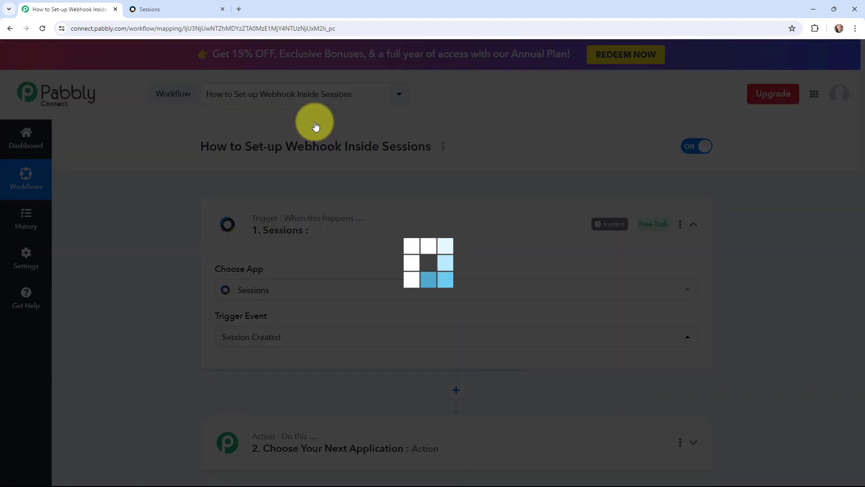
Step: Review the webhook setup instructions, and in Sessions go to the Webhooks page of the workspace settings
scroll(164, 182, down, 3)
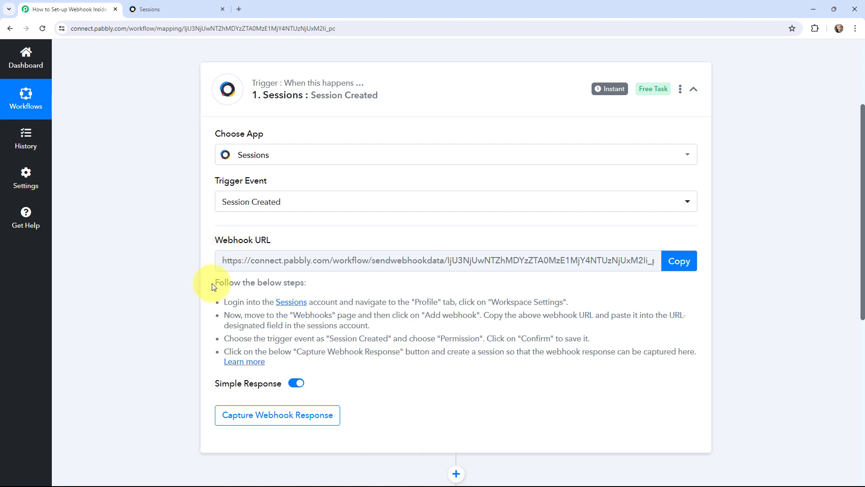
drag(212, 283, 269, 375)
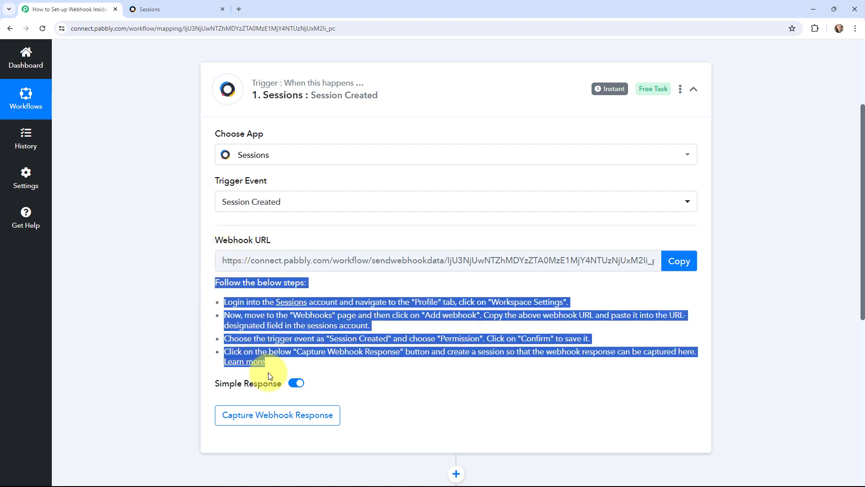
click(143, 312)
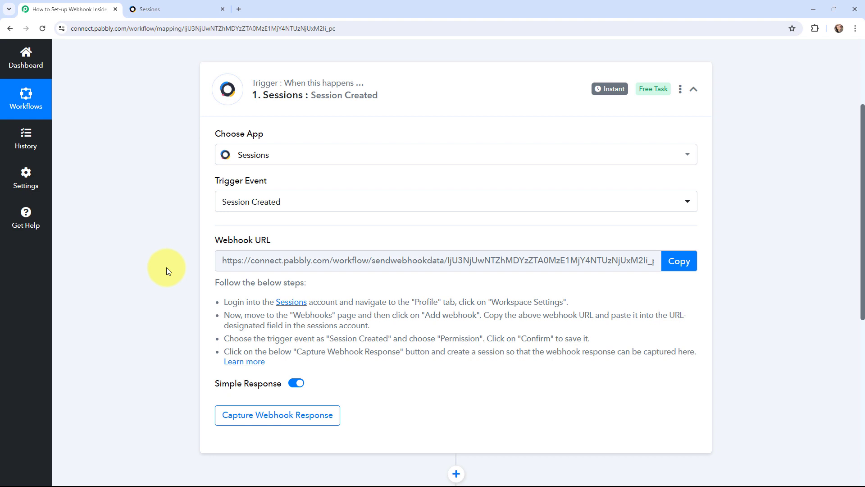
key(ctrl+Tab)
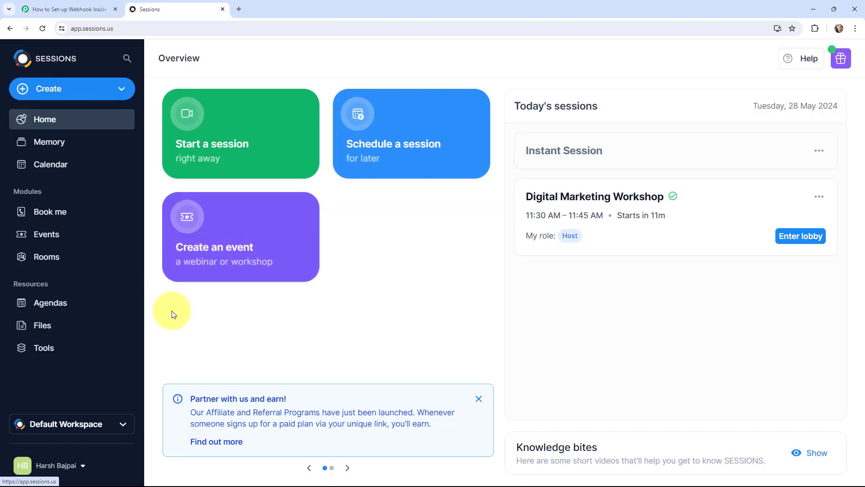
click(70, 463)
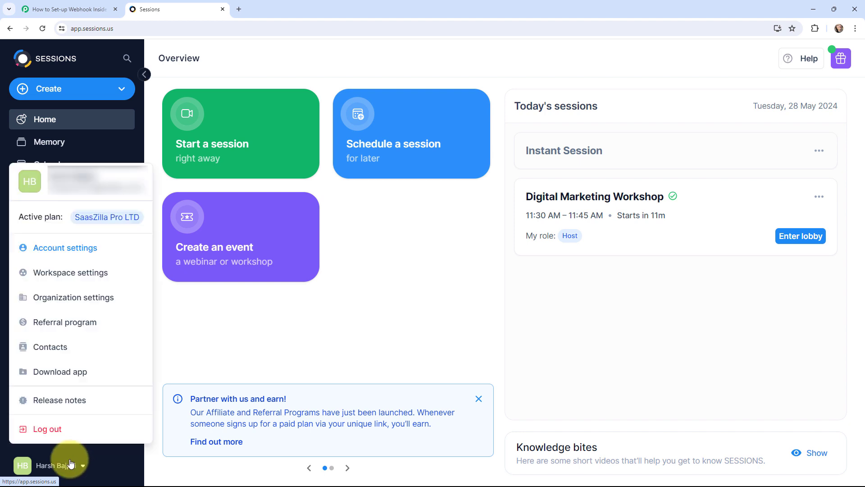
click(70, 279)
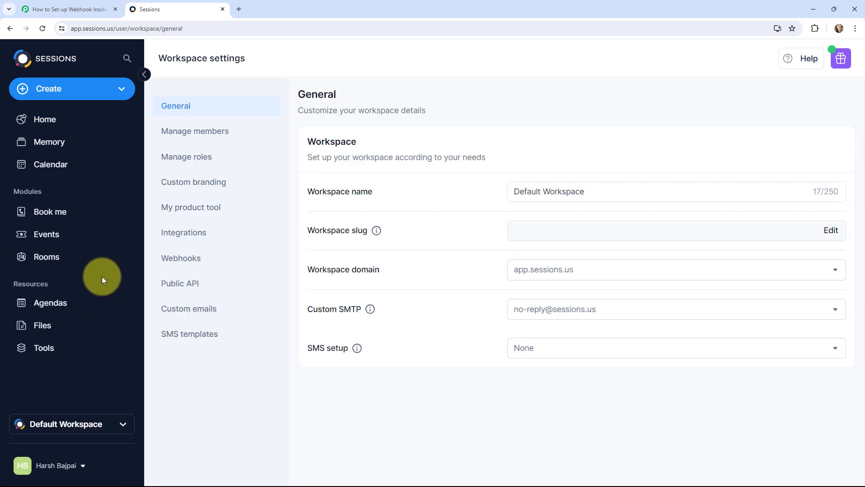
click(188, 257)
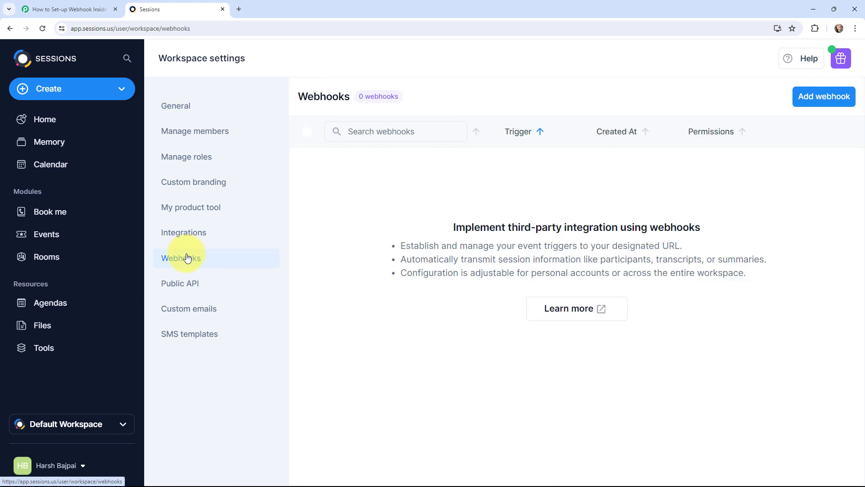
Step: Start a new webhook in Sessions and fill its URL with the webhook URL copied from the Pabbly Connect trigger
click(88, 6)
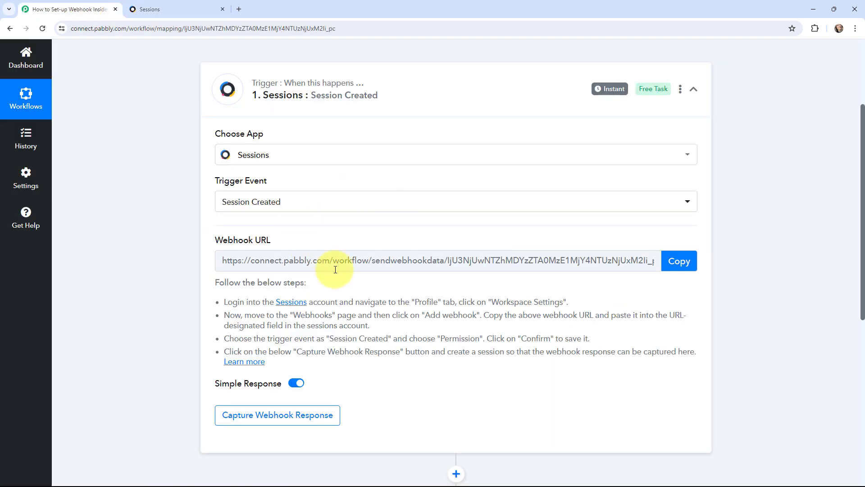
click(153, 9)
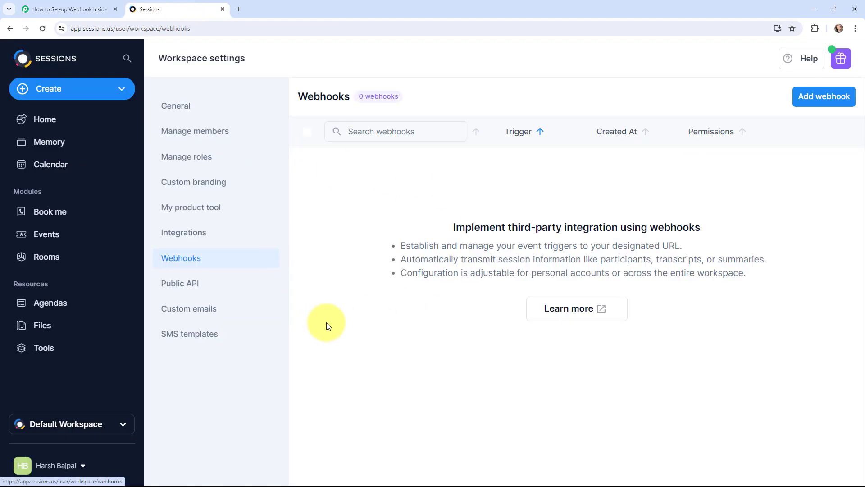
click(818, 96)
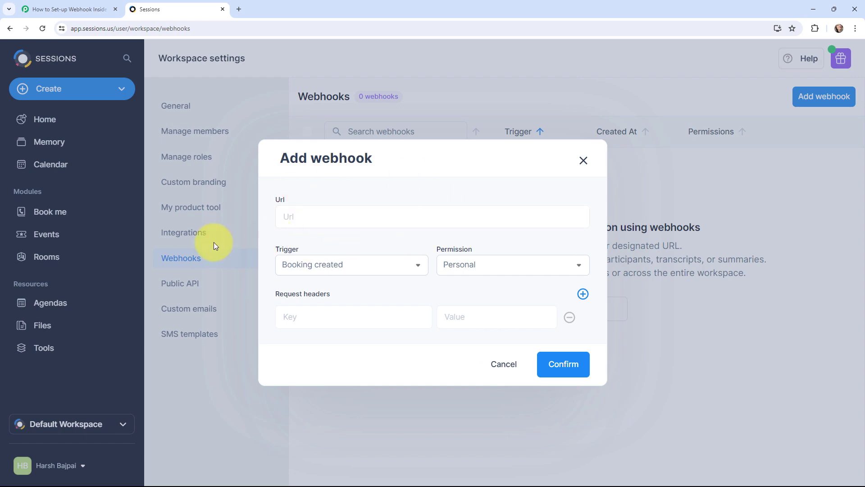
click(75, 6)
click(675, 264)
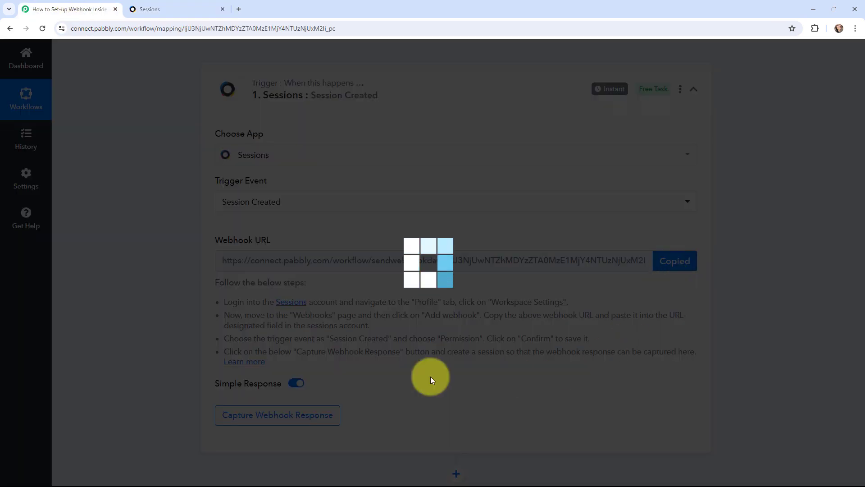
click(192, 4)
click(313, 210)
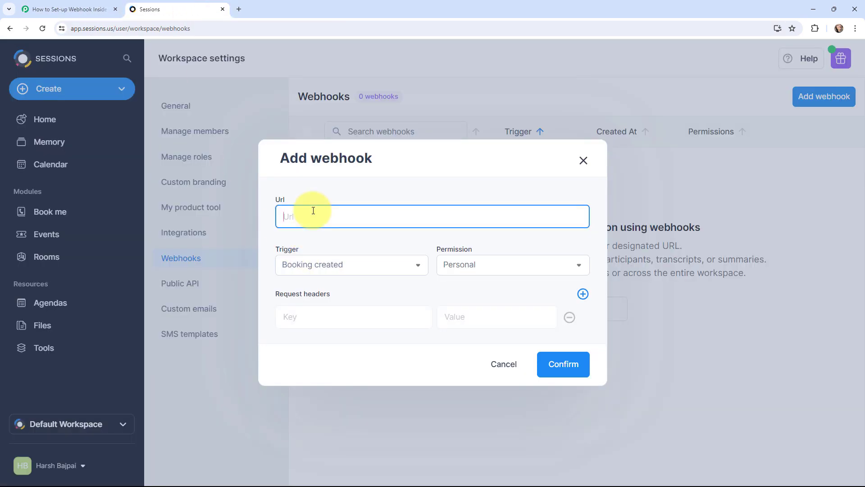
key(ctrl+v)
Step: Set the webhook's trigger to Session created and save it with Personal permission
click(309, 266)
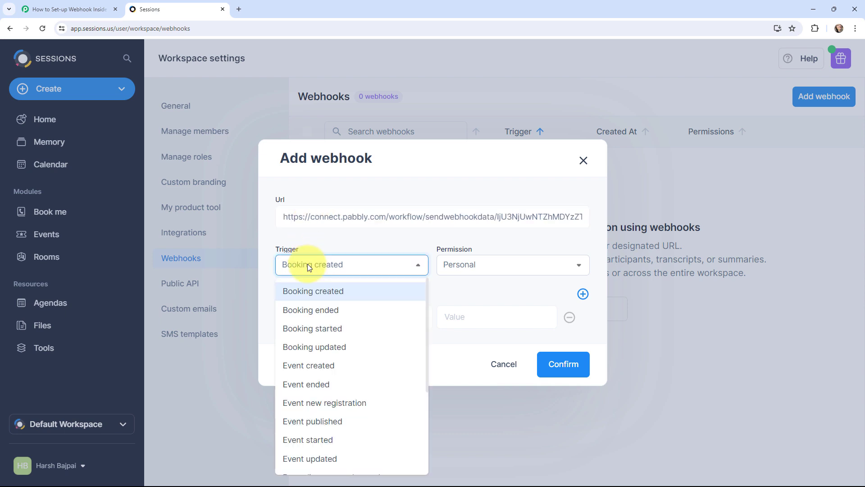
scroll(310, 338, down, 3)
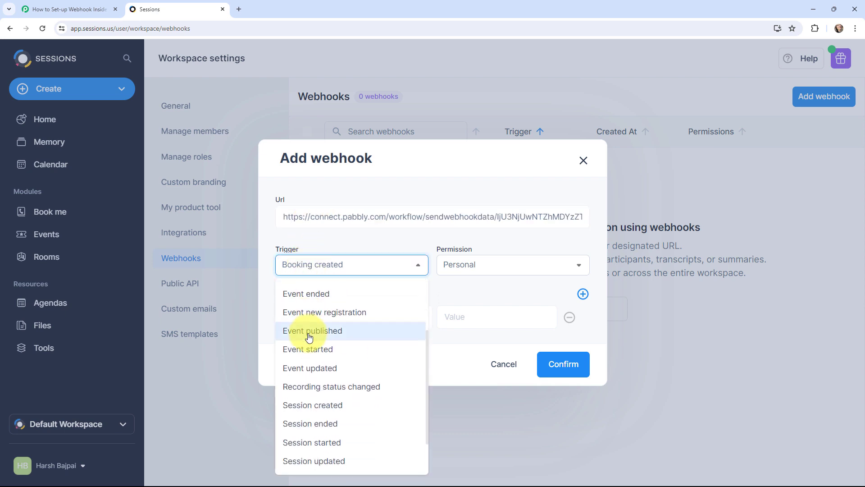
click(311, 360)
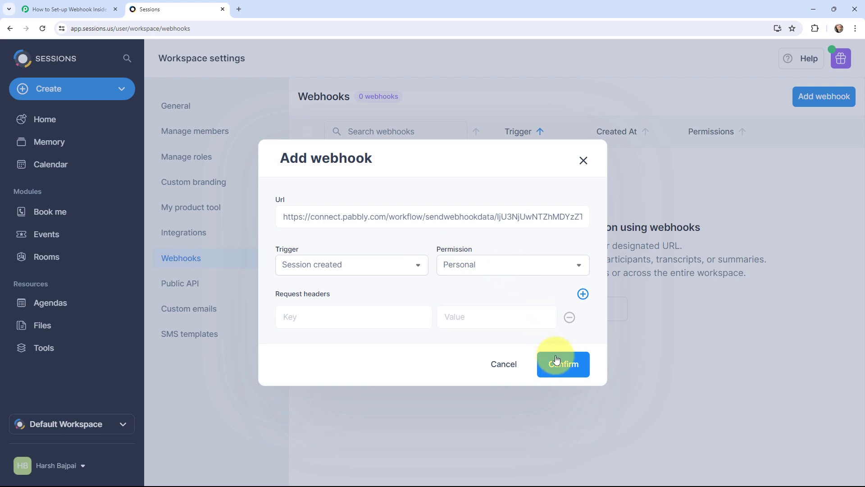
click(559, 366)
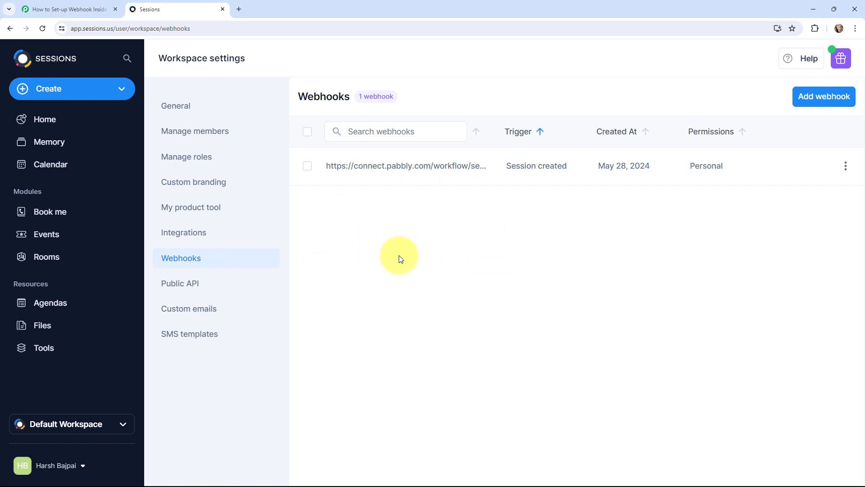
Step: Check the trigger's webhook response status in Pabbly Connect, and start scheduling a session in Sessions
click(62, 4)
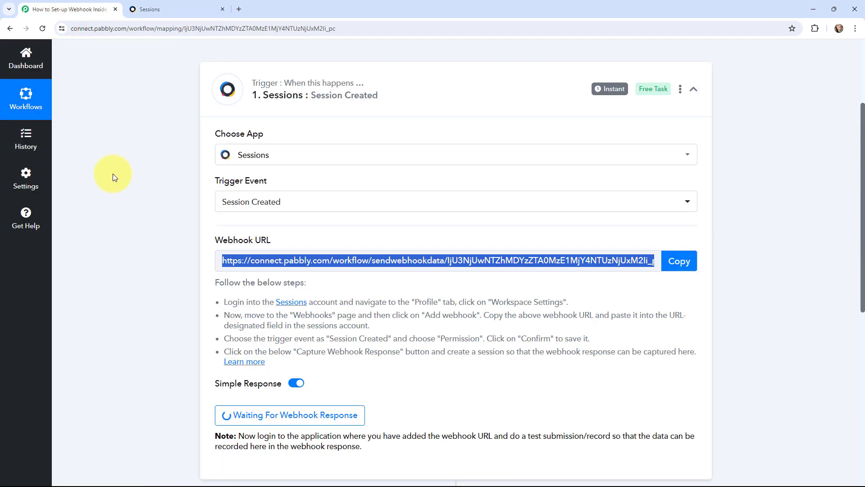
scroll(112, 174, down, 1)
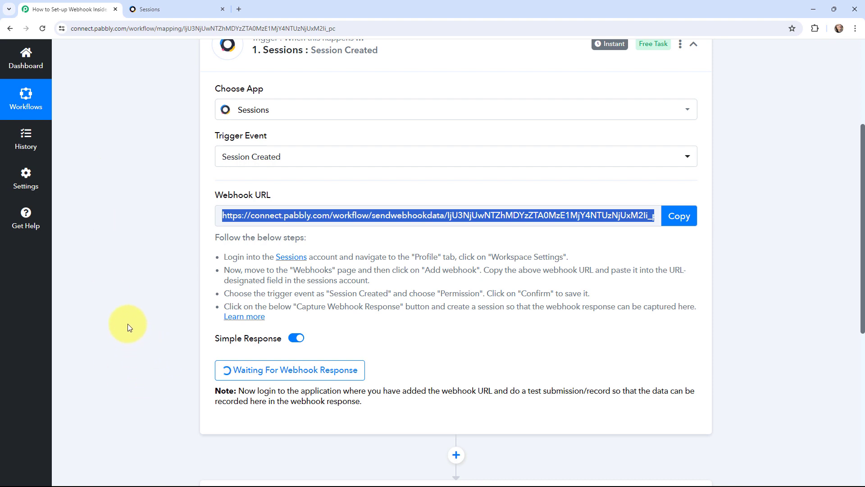
scroll(129, 325, up, 1)
click(198, 8)
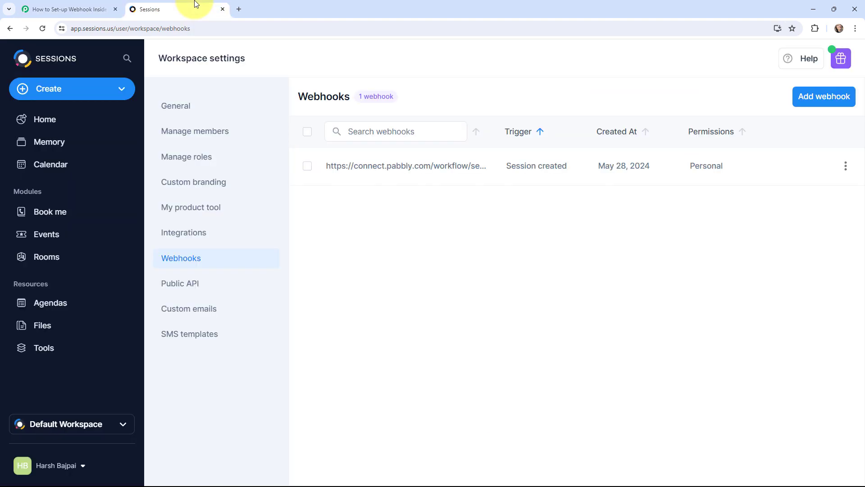
click(97, 90)
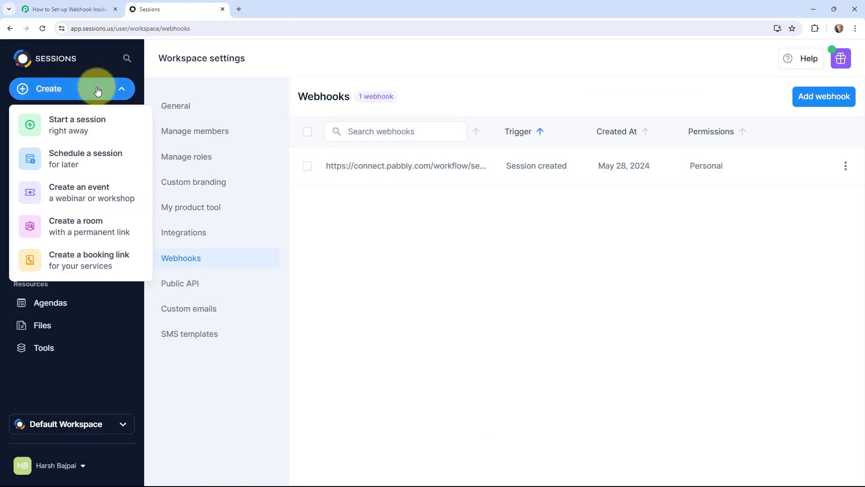
click(85, 162)
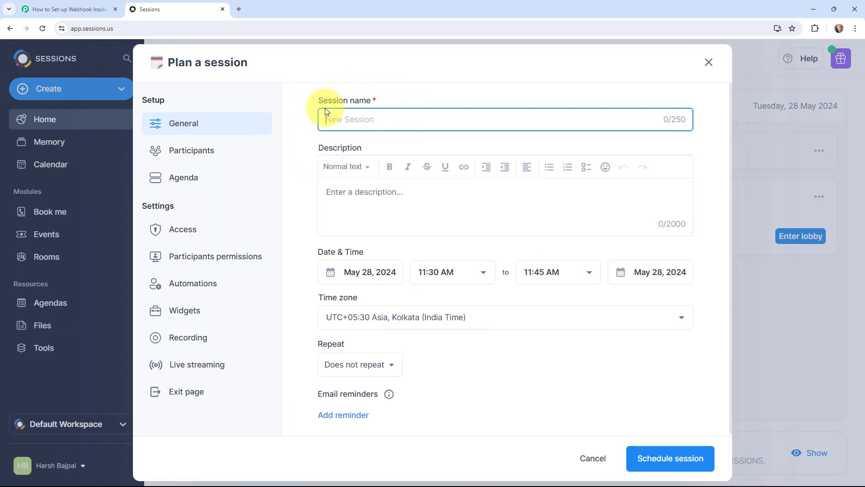
Step: Name the session "Digital Marketing Workshop" and paste the copied text about digital marketing history as its description
text(D)
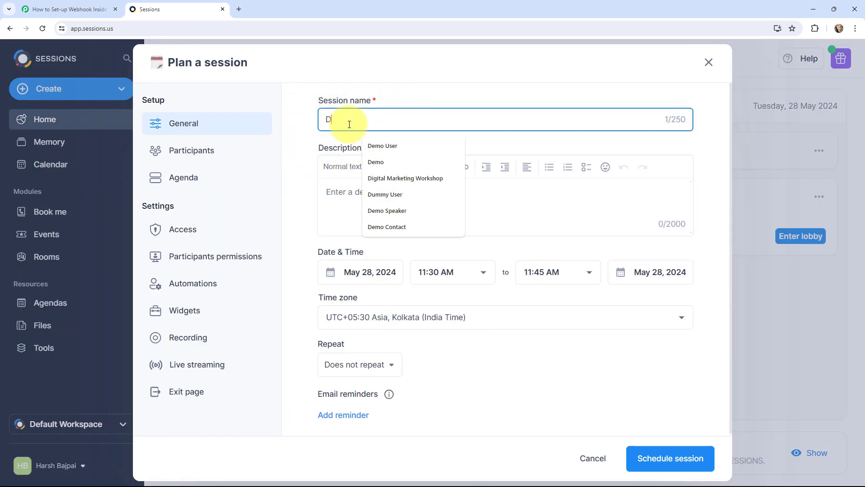
text(igital )
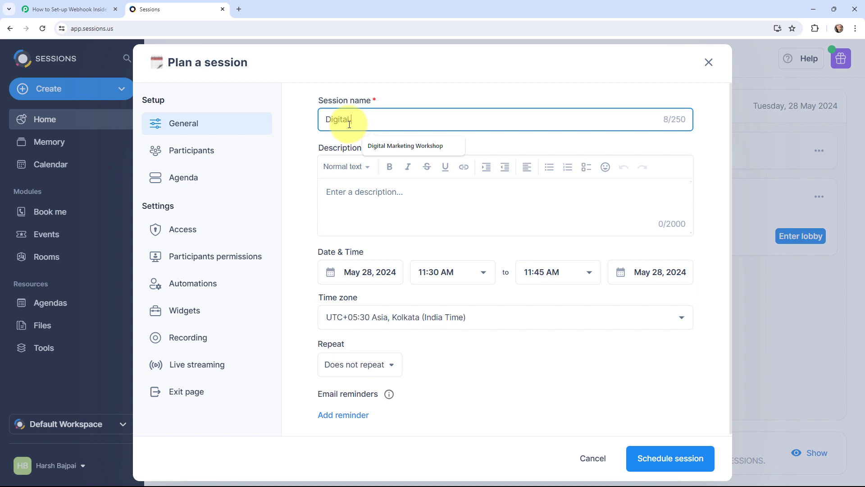
text(Marketing Workshop)
key(Tab)
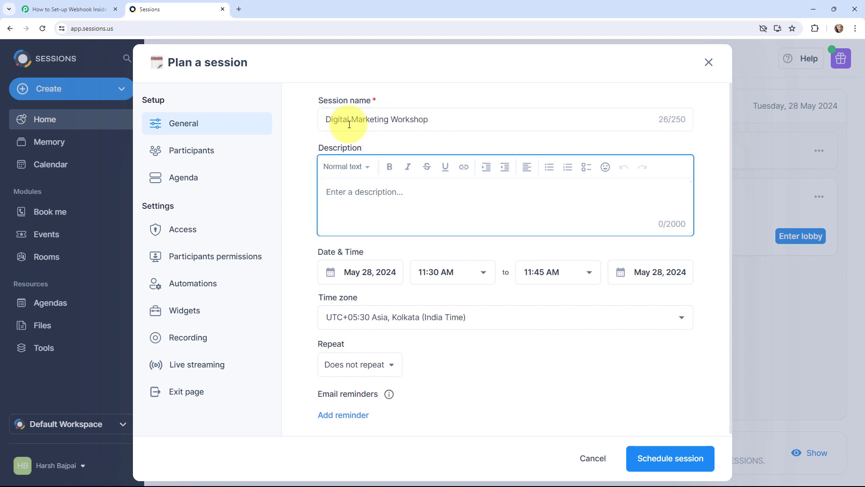
key(ctrl+v)
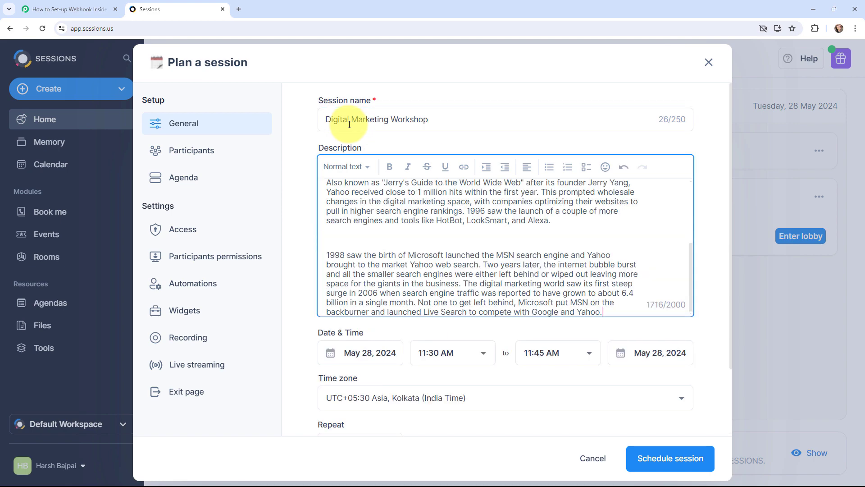
Step: Set the session's time from 12:00 PM to 01:00 PM and schedule it
scroll(333, 234, down, 2)
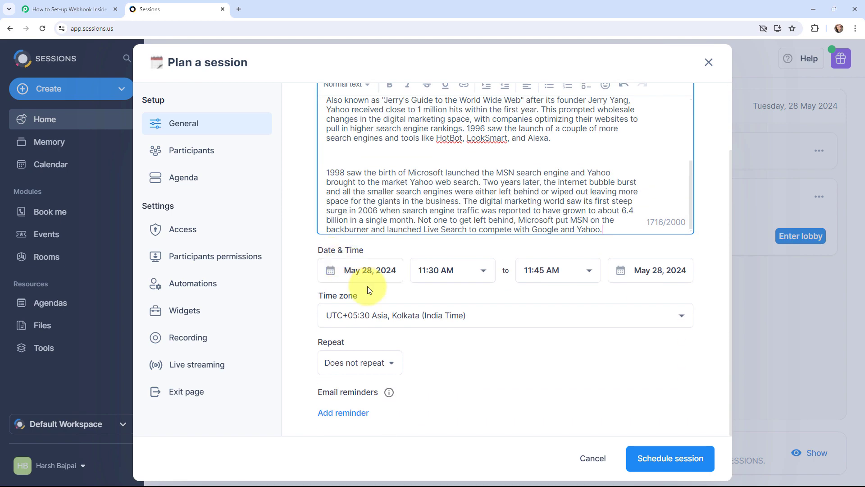
click(483, 272)
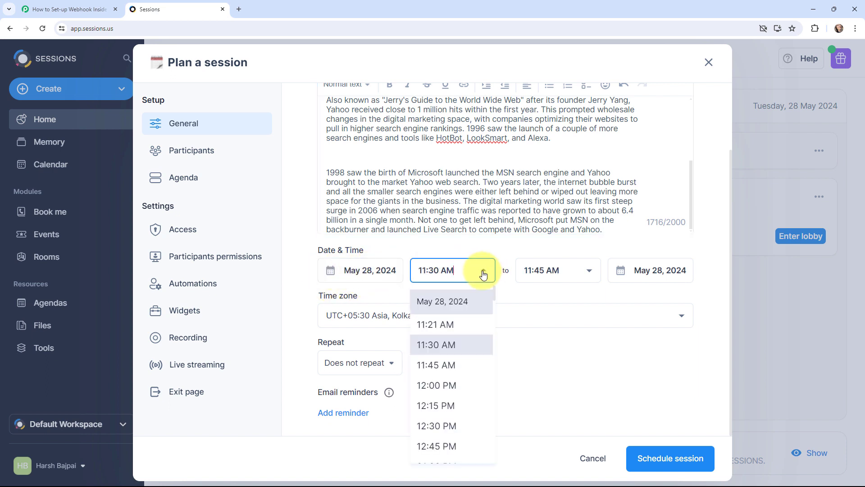
click(465, 386)
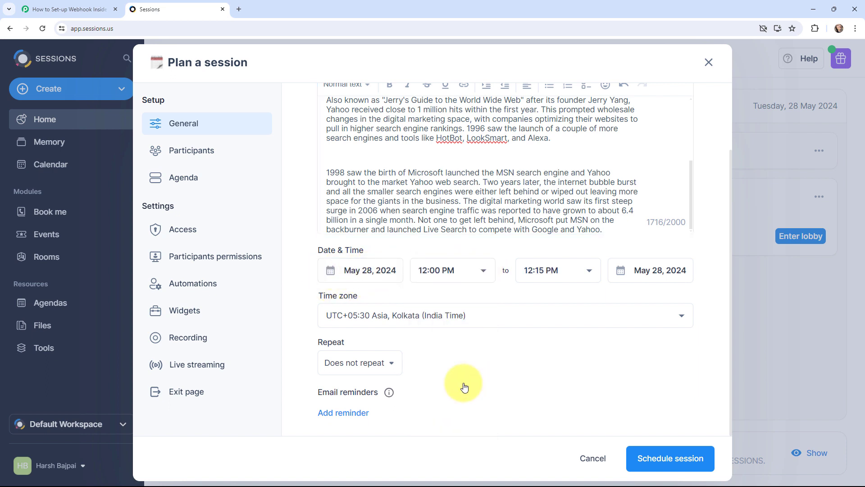
click(576, 274)
click(586, 271)
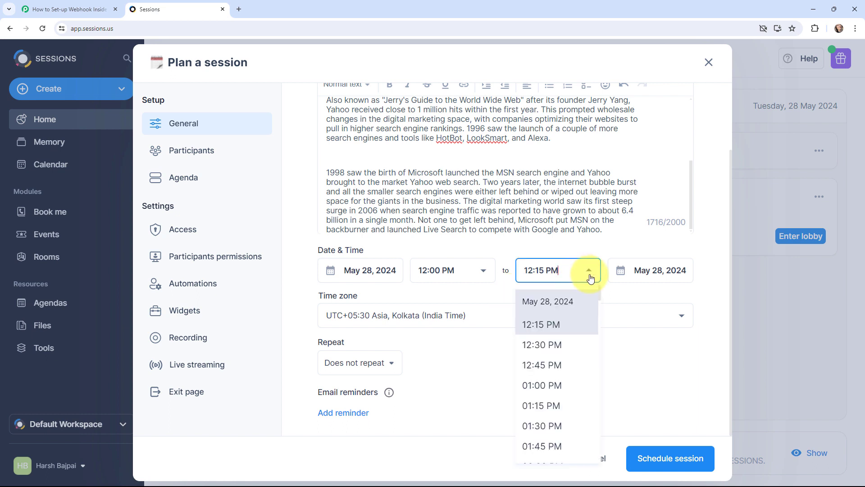
click(566, 386)
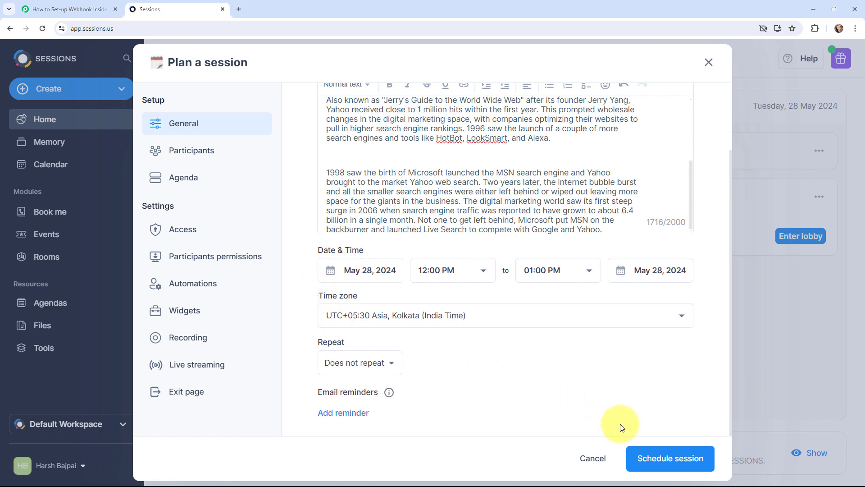
click(676, 460)
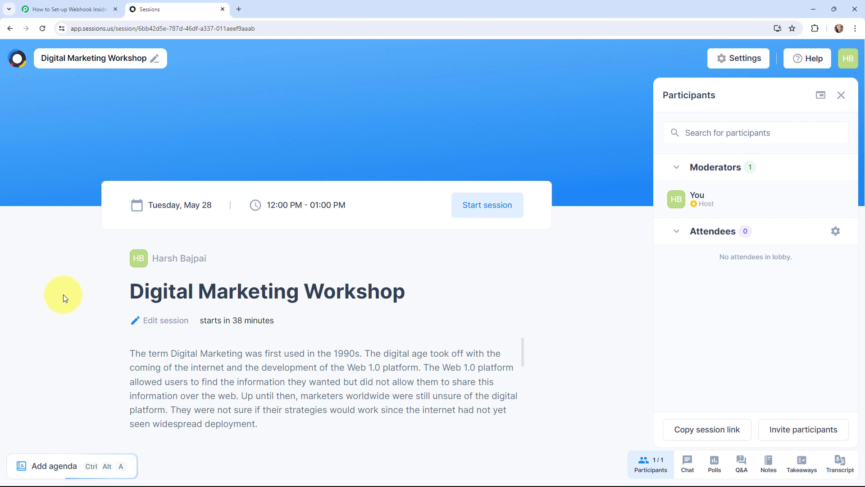
Step: Switch to Pabbly Connect and check the trigger value in the captured webhook response
click(54, 9)
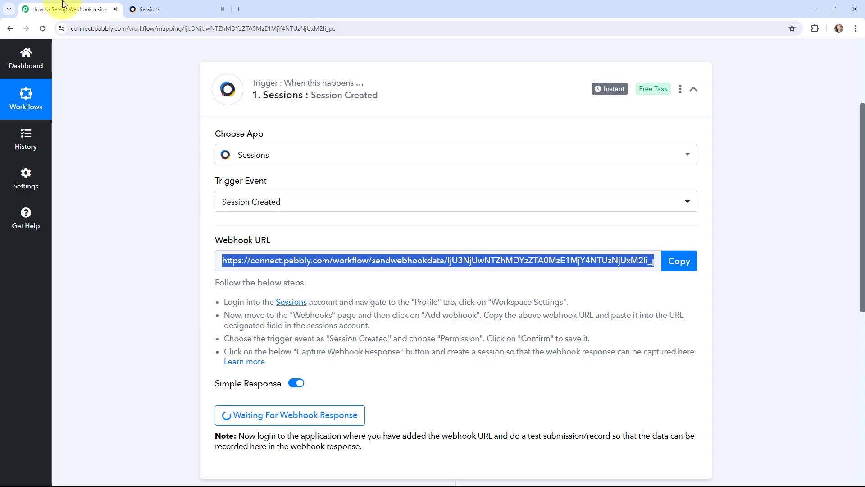
scroll(412, 226, down, 7)
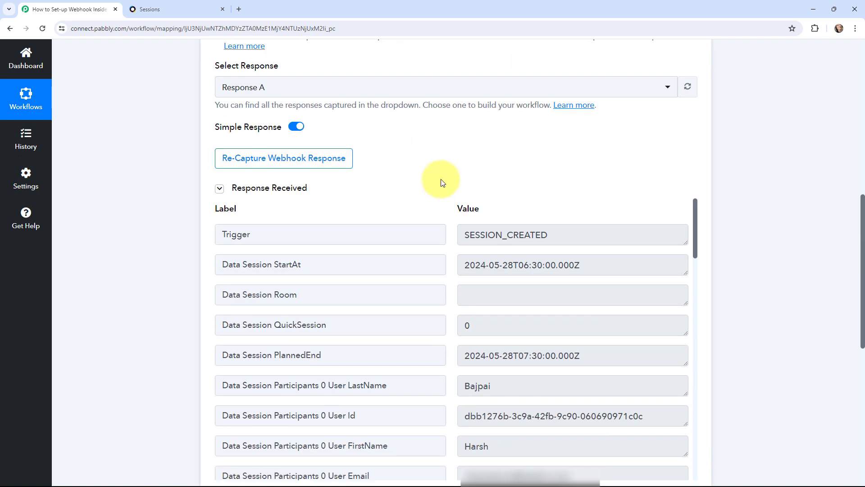
scroll(444, 151, down, 2)
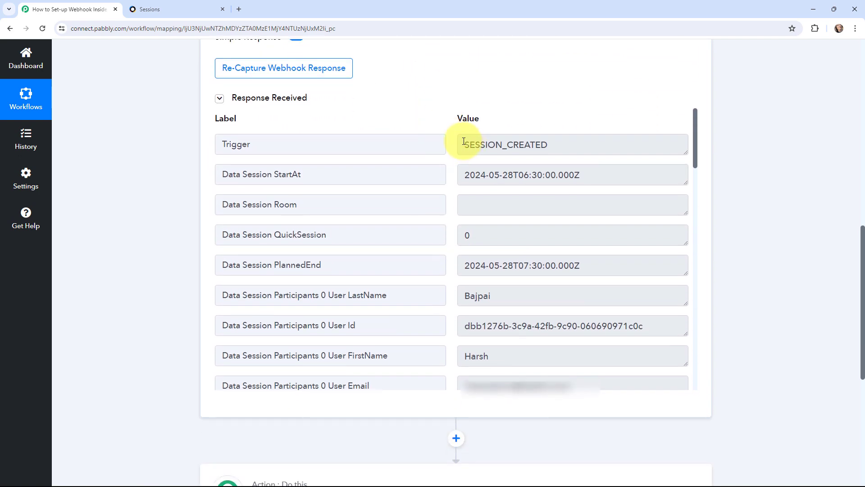
click(475, 141)
double_click(475, 141)
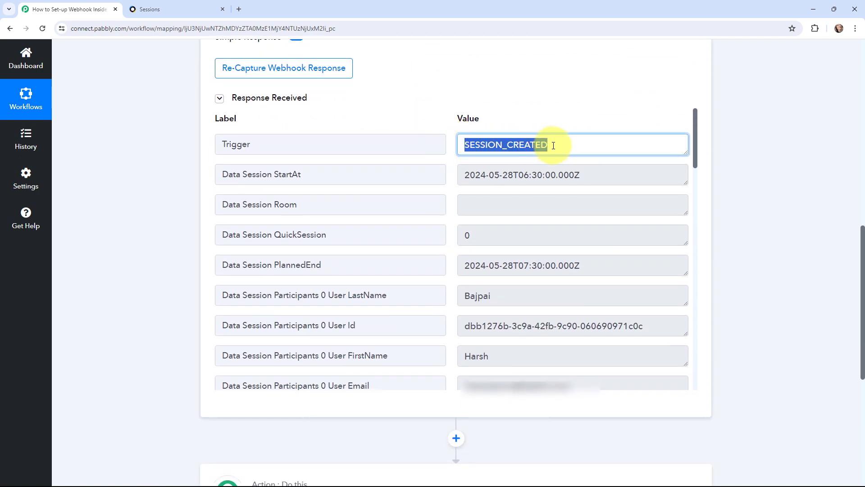
click(451, 153)
Step: Examine the start time, planned end, participant details, session name and description fields in the received webhook response
scroll(451, 153, down, 1)
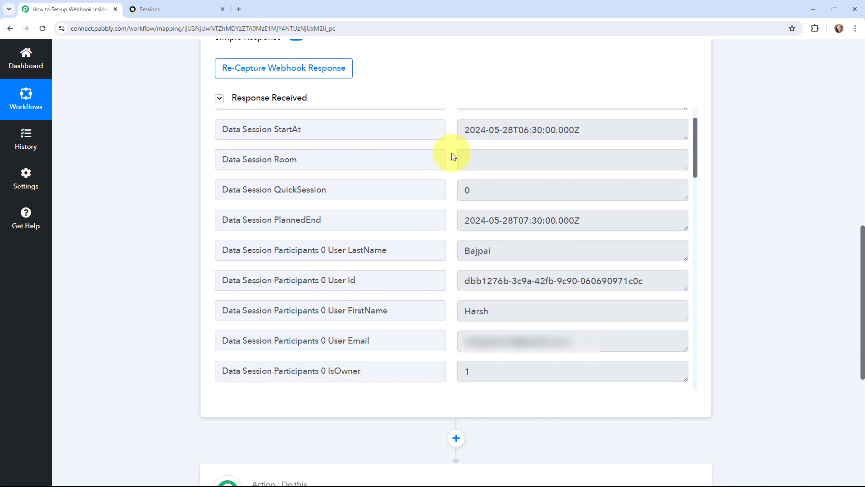
scroll(453, 156, down, 2)
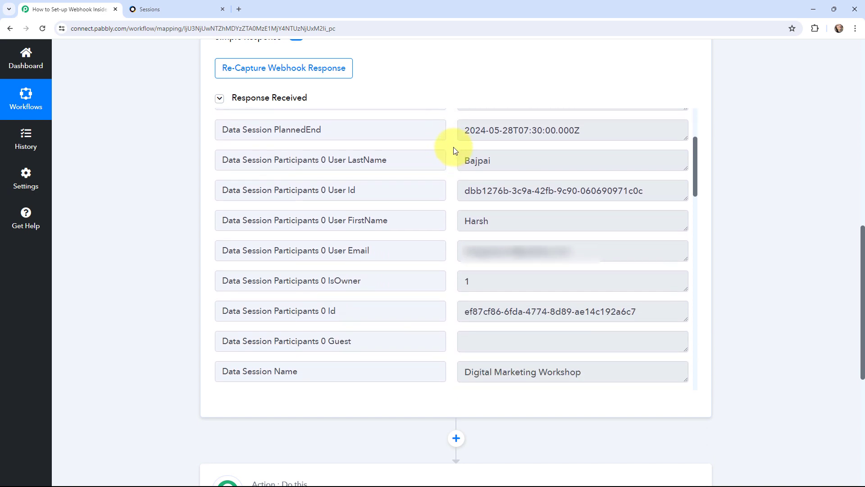
scroll(453, 147, down, 1)
scroll(453, 146, down, 4)
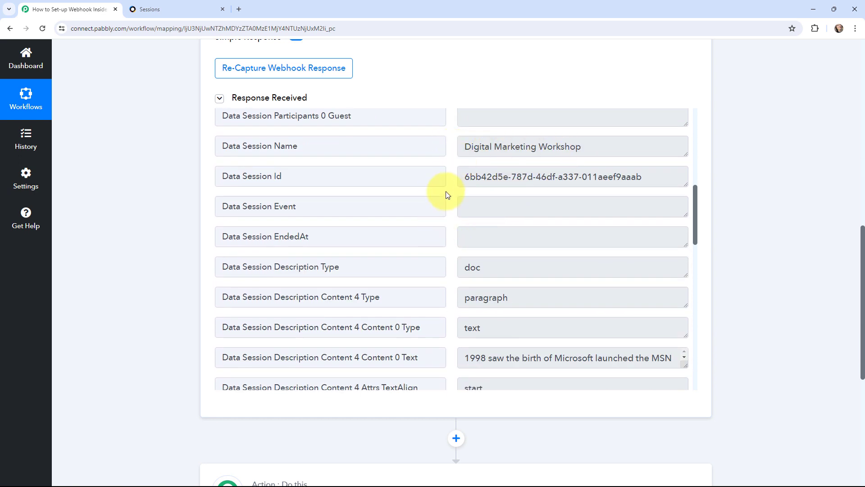
scroll(445, 198, down, 2)
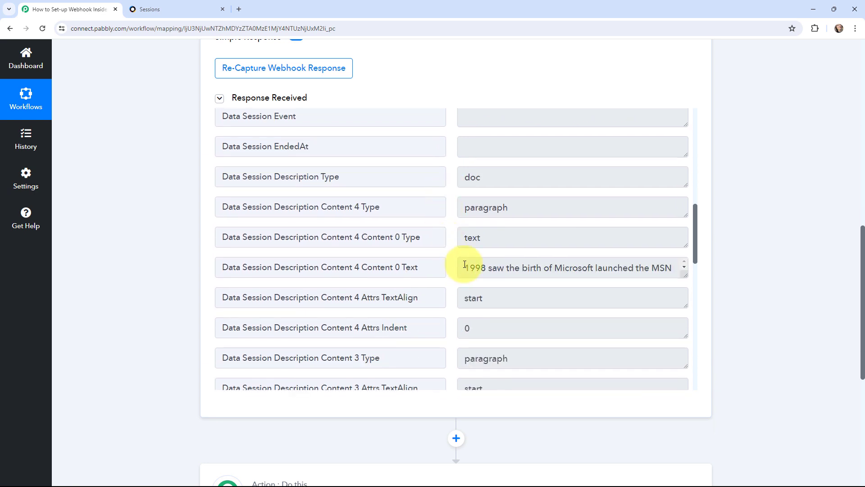
drag(461, 268, 707, 319)
click(753, 288)
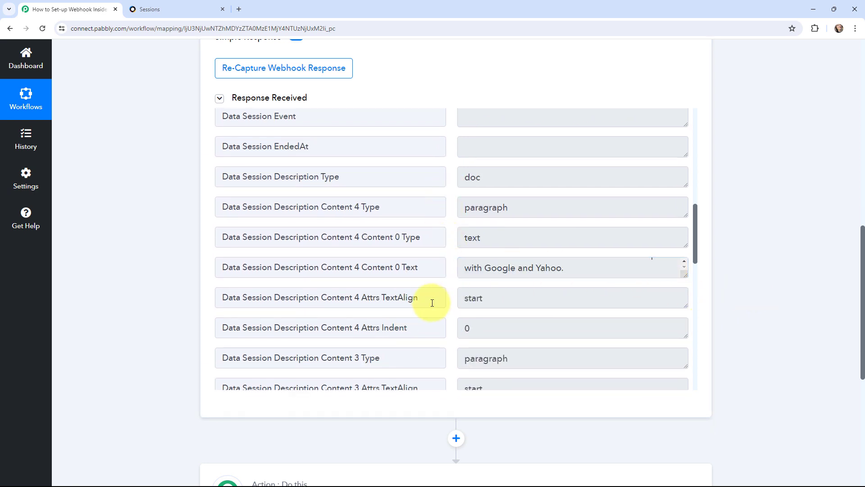
scroll(488, 301, down, 3)
scroll(487, 301, down, 7)
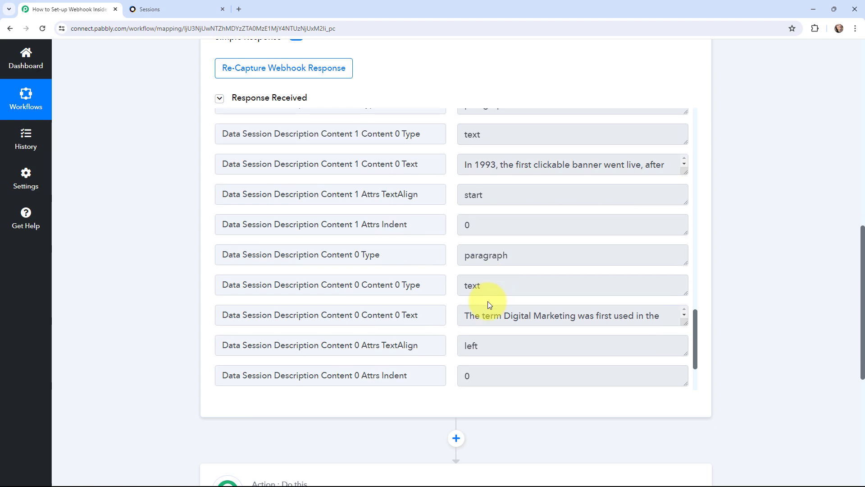
Step: Check the explanation of the Sessions trigger's Instant label and collapse the trigger step
scroll(749, 290, up, 10)
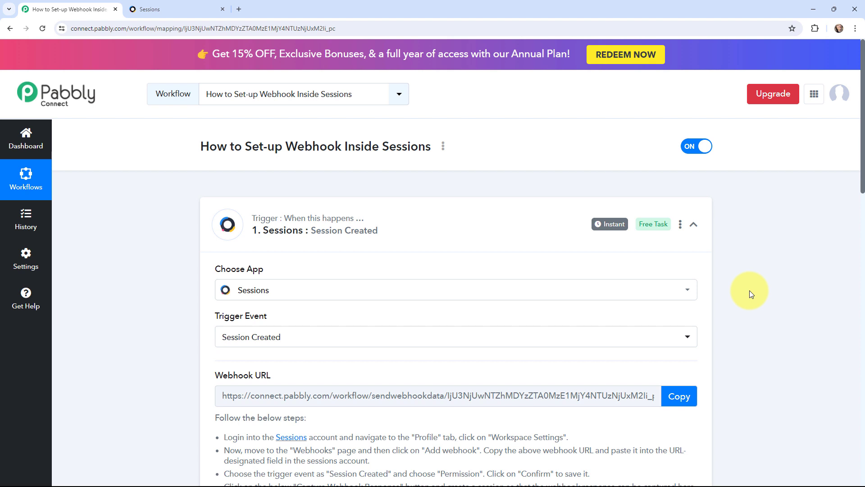
mouse_move(601, 229)
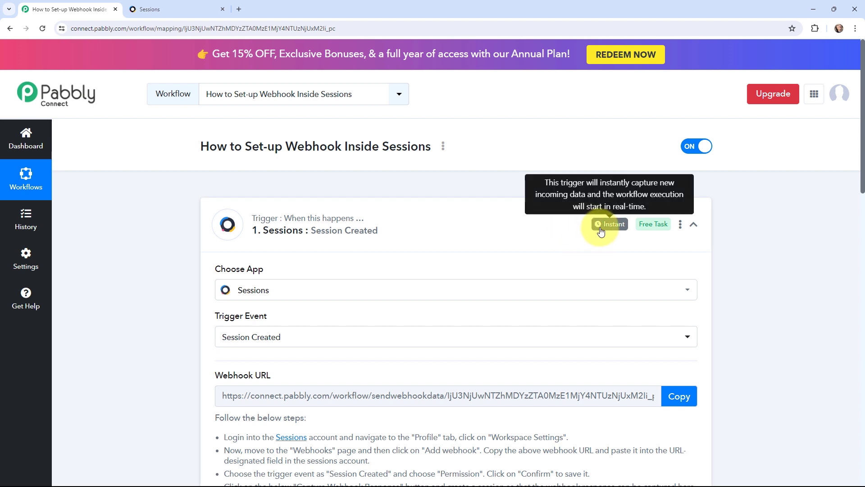
click(203, 214)
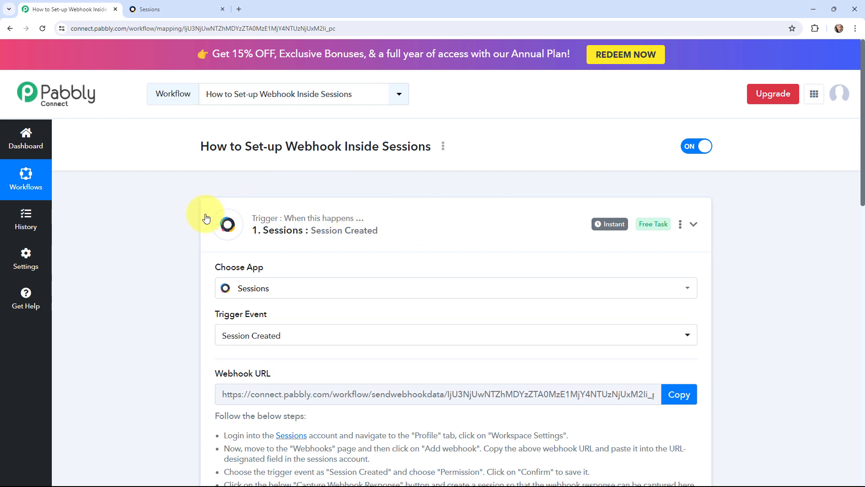
Step: Expand the workflow's action step to view the apps available for it, and collapse it again
click(213, 320)
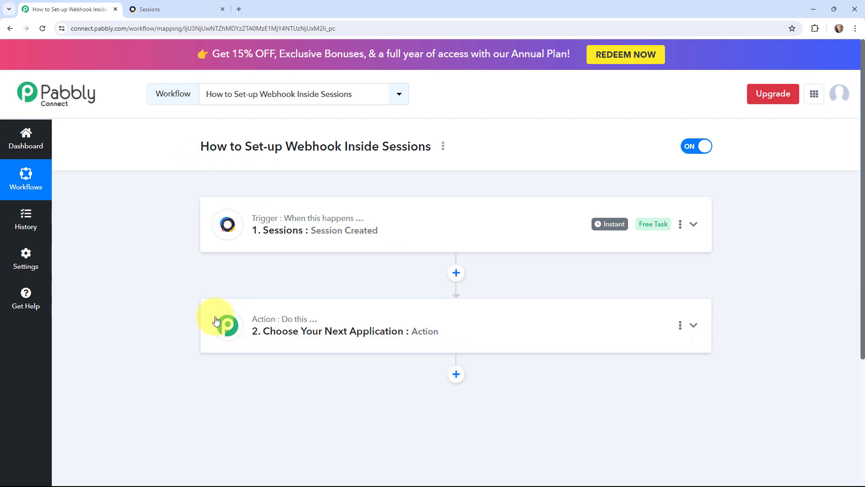
scroll(131, 275, down, 3)
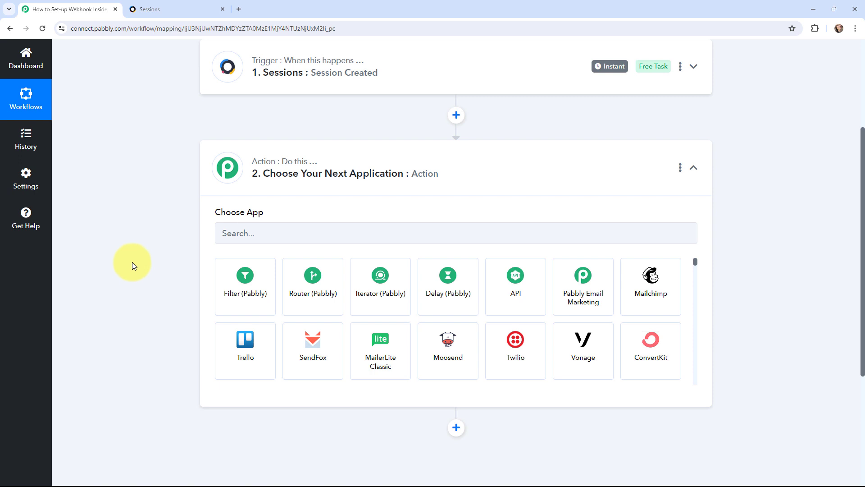
click(227, 165)
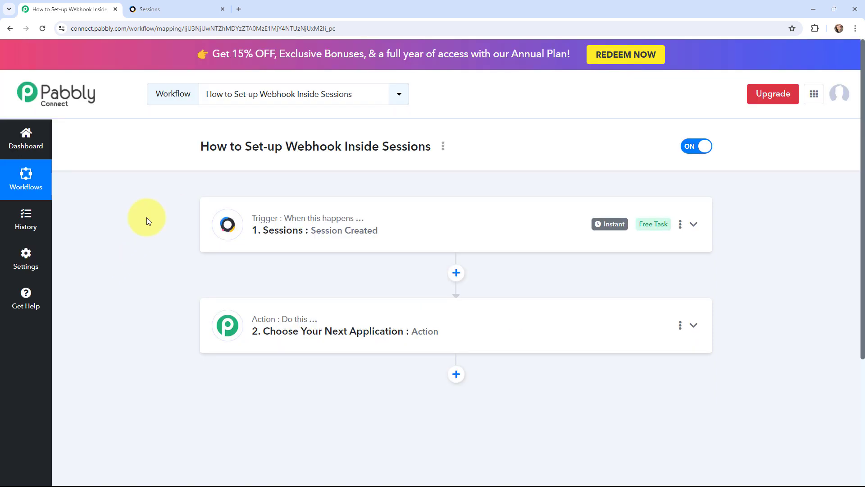